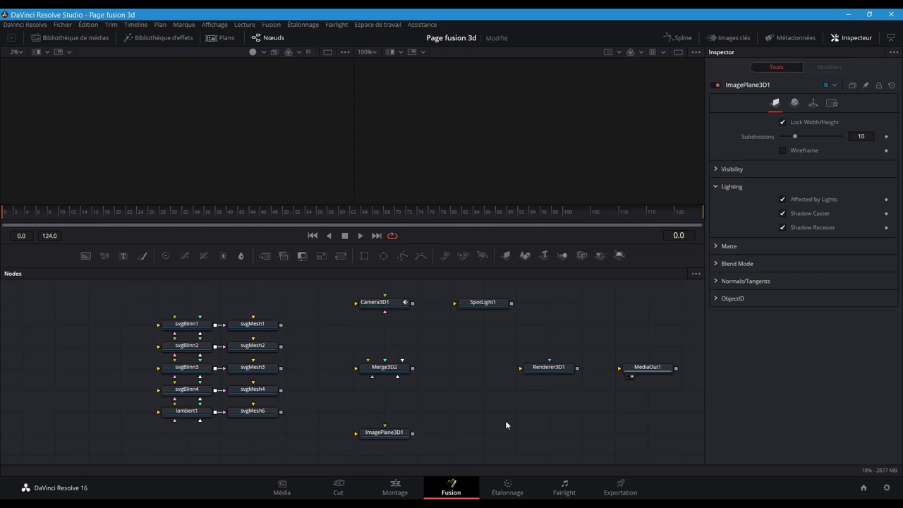
Examine the FBX Scene import command and the imported material and mesh nodes in the node graph.
{"action": "left_click", "coordinate": [274, 27]}
{"action": "mouse_move", "coordinate": [287, 75]}
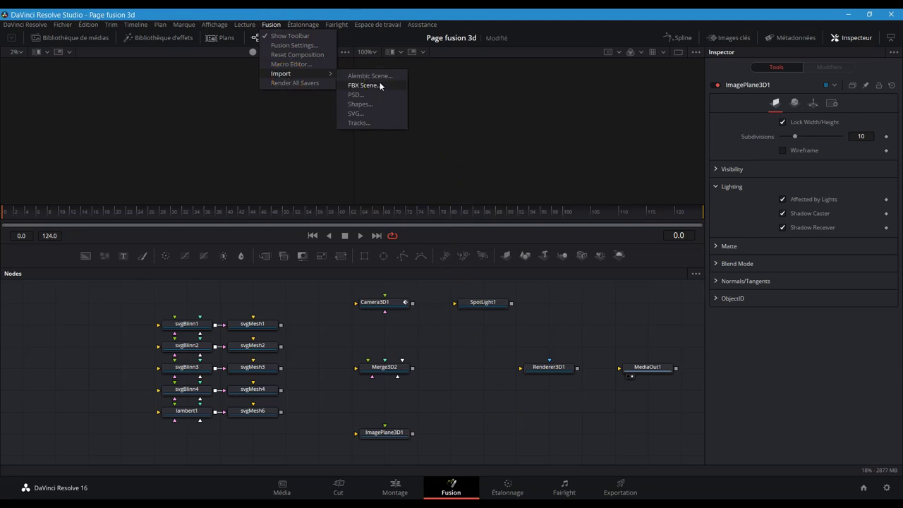
{"action": "left_click_drag", "start_coordinate": [151, 301], "coordinate": [282, 445]}
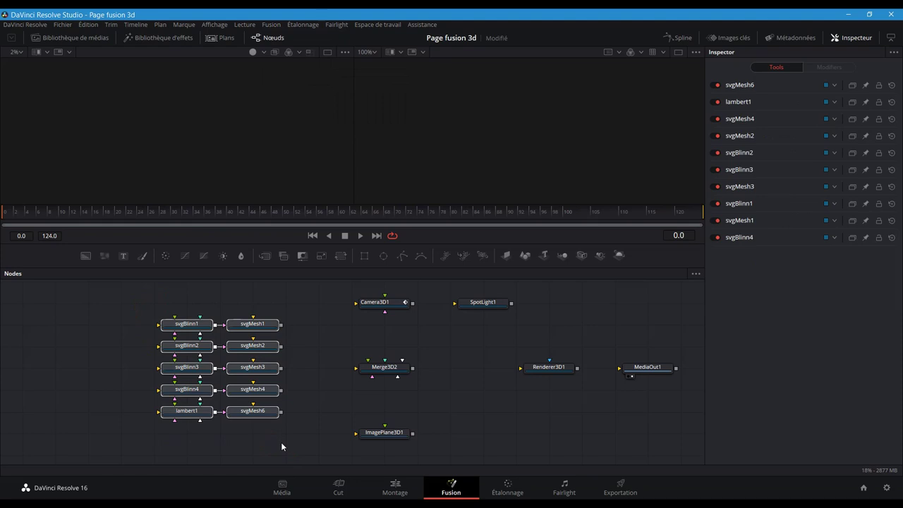
{"action": "left_click_drag", "start_coordinate": [277, 293], "coordinate": [264, 445]}
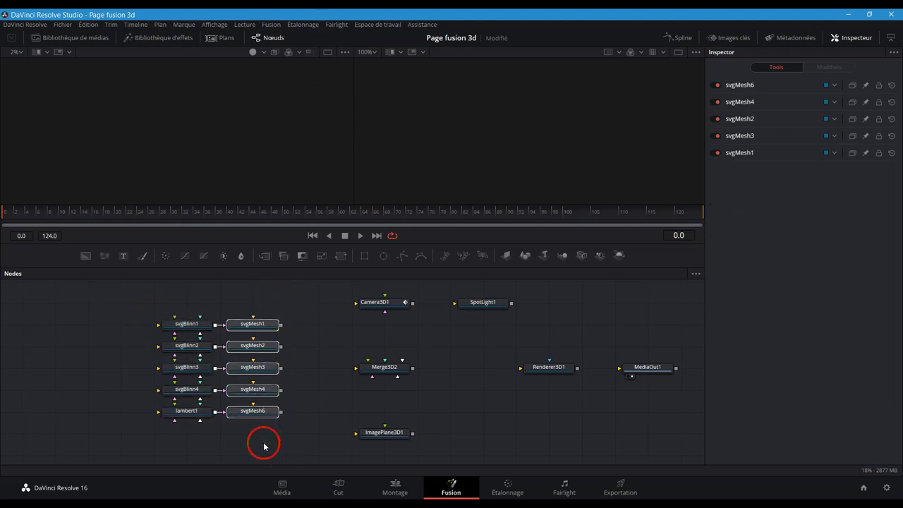
{"action": "left_click_drag", "start_coordinate": [127, 310], "coordinate": [196, 427]}
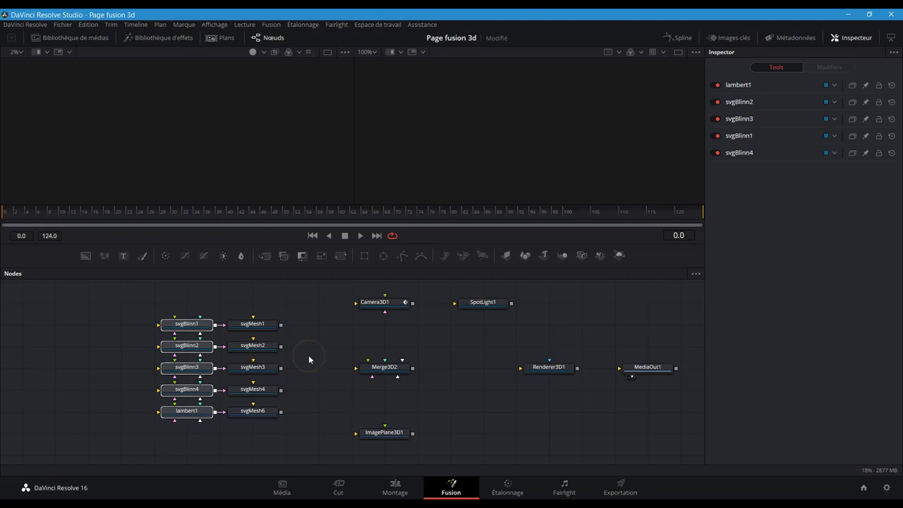
Display svgMesh1, svgMesh2, svgMesh3 and svgMesh4 one after another in the first viewer to see each logo part.
{"action": "left_click", "coordinate": [258, 326]}
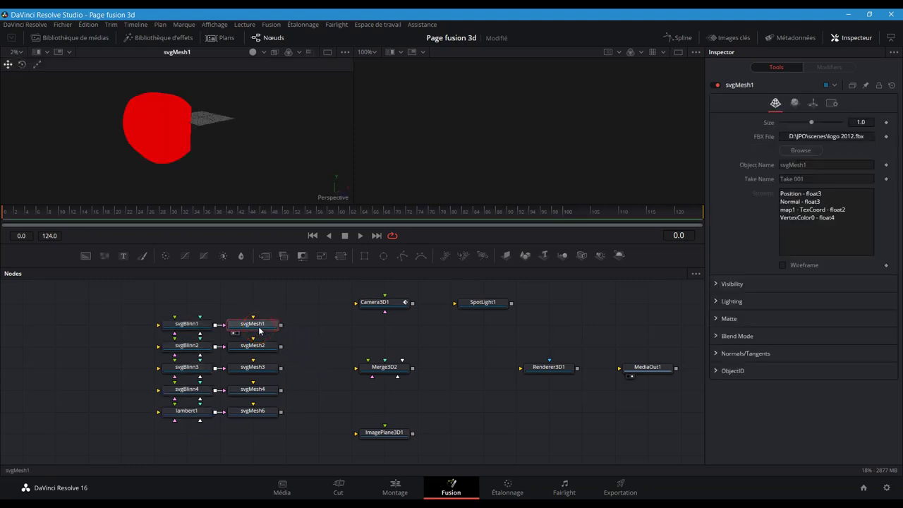
{"action": "left_click", "coordinate": [259, 347]}
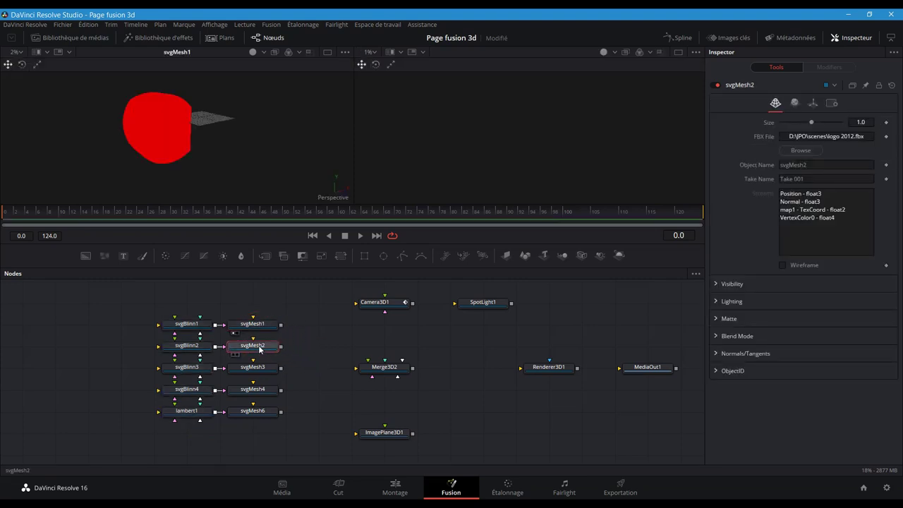
{"action": "key", "text": "1"}
{"action": "left_click", "coordinate": [251, 364]}
{"action": "key", "text": "1"}
{"action": "left_click", "coordinate": [255, 388]}
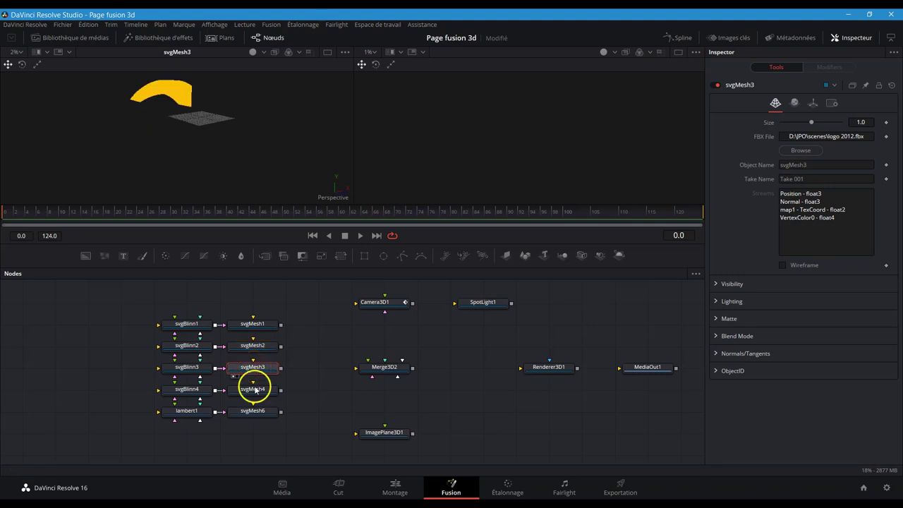
{"action": "key", "text": "1"}
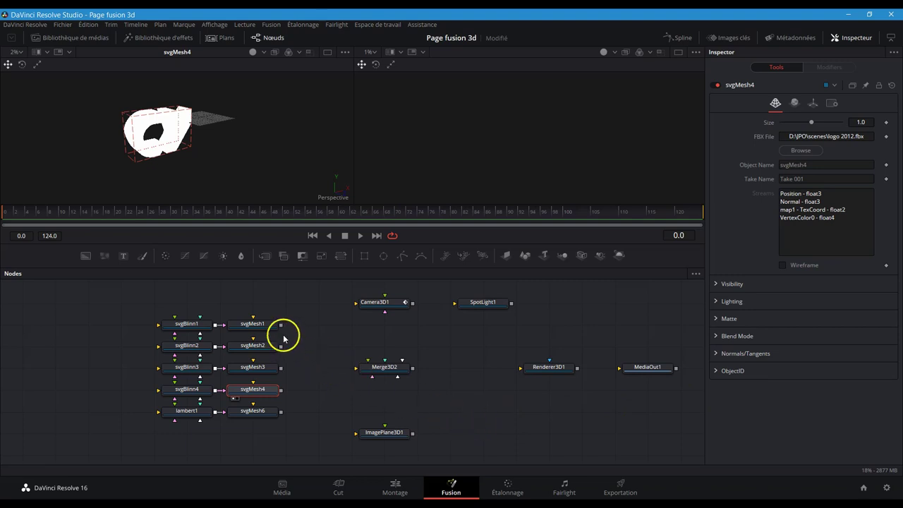
Connect svgMesh1, svgMesh2, svgMesh3, svgMesh4 and svgMesh6 to Merge3D2 and display the merged scene in the second viewer.
{"action": "left_click_drag", "start_coordinate": [281, 325], "coordinate": [357, 366]}
{"action": "left_click_drag", "start_coordinate": [281, 346], "coordinate": [371, 368]}
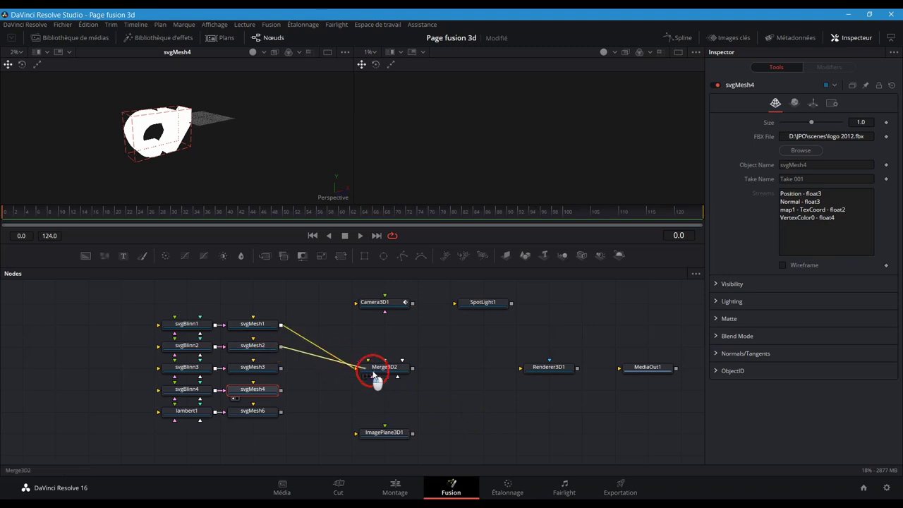
{"action": "left_click_drag", "start_coordinate": [281, 368], "coordinate": [364, 367]}
{"action": "left_click_drag", "start_coordinate": [280, 390], "coordinate": [372, 378]}
{"action": "left_click_drag", "start_coordinate": [281, 412], "coordinate": [382, 366]}
{"action": "left_click", "coordinate": [384, 373]}
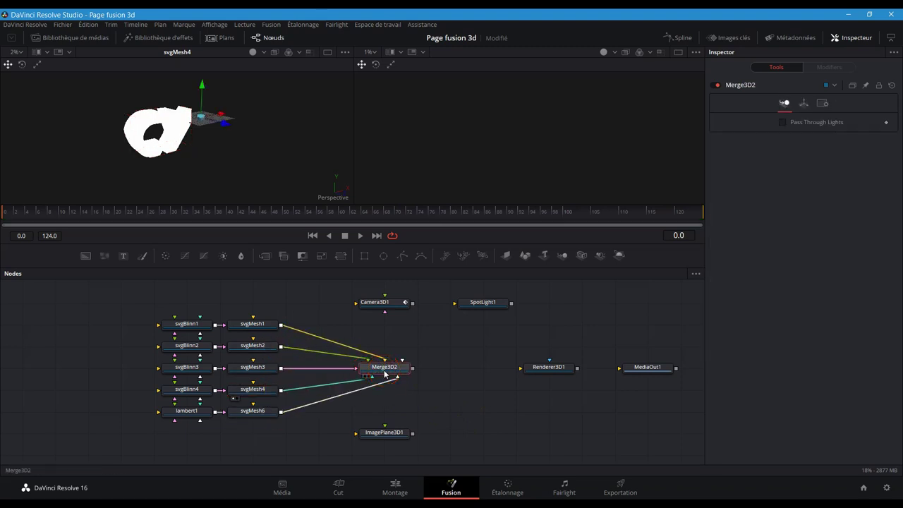
{"action": "key", "text": "2"}
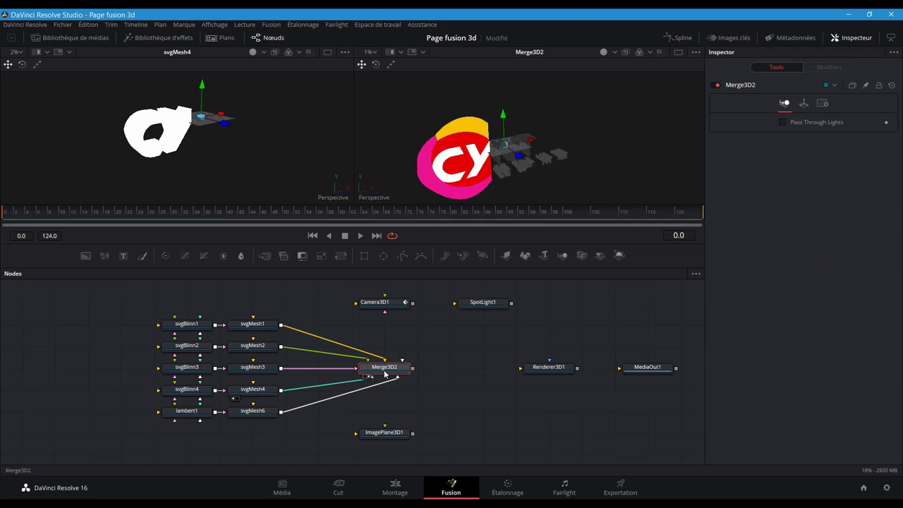
{"action": "left_click_drag", "start_coordinate": [530, 185], "coordinate": [540, 155]}
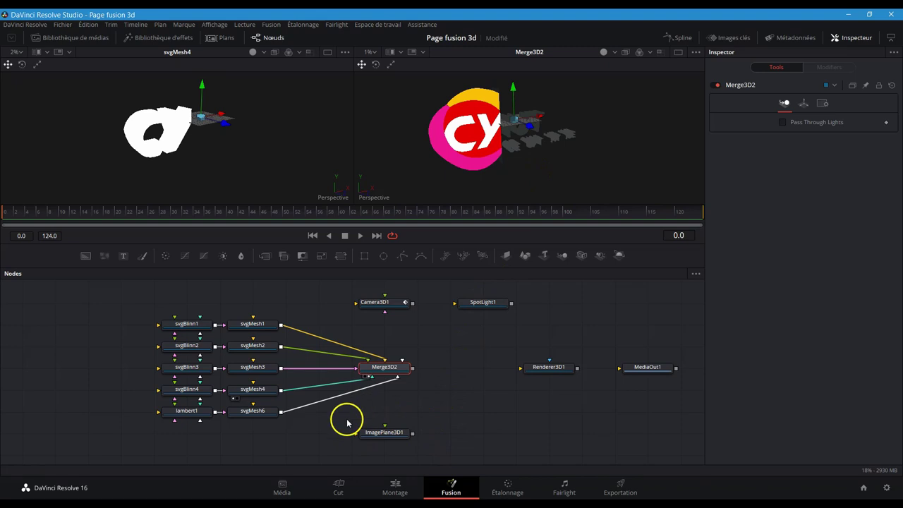
Try out a Shape 3D node, looking through its shape, transform and material settings, and delete it.
{"action": "left_click", "coordinate": [379, 439]}
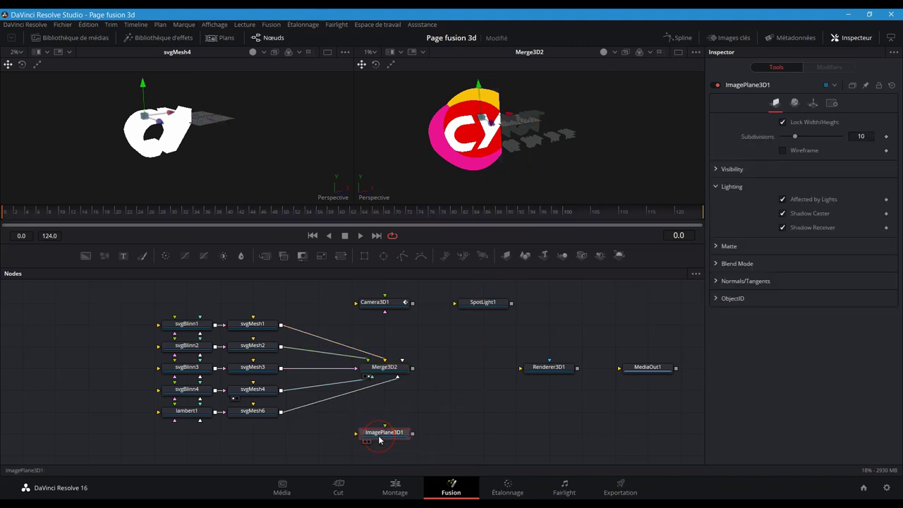
{"action": "left_click", "coordinate": [525, 255]}
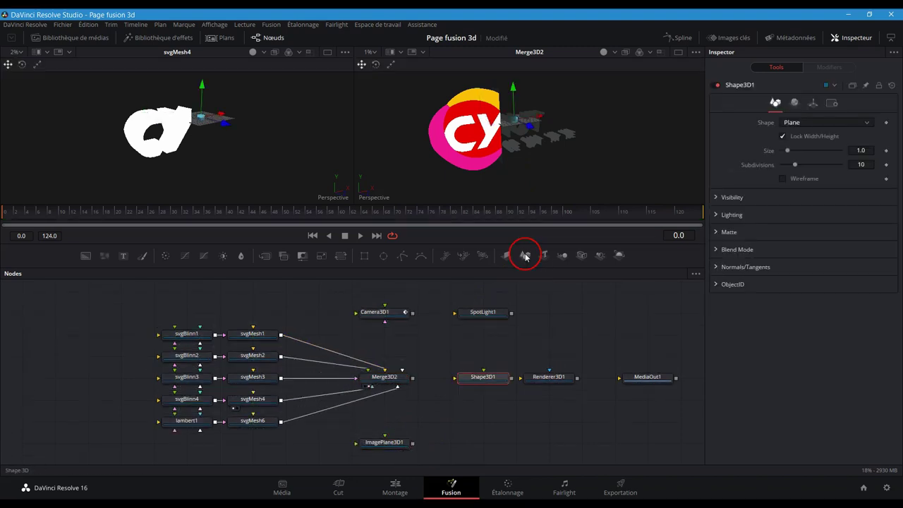
{"action": "left_click", "coordinate": [814, 123]}
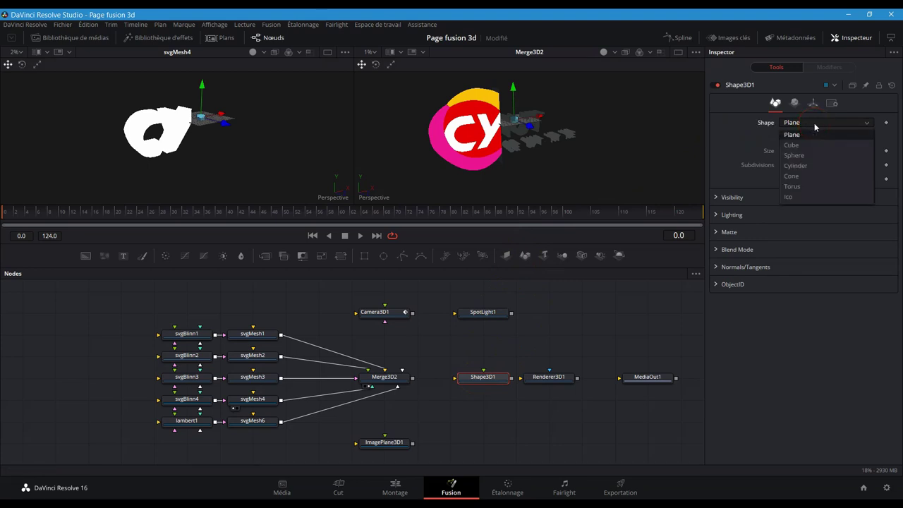
{"action": "left_click", "coordinate": [814, 124]}
{"action": "left_click", "coordinate": [813, 103]}
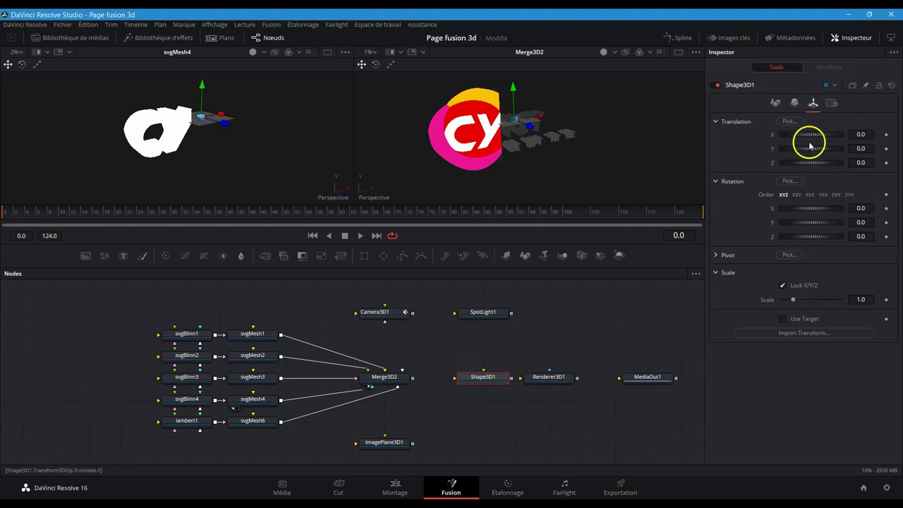
{"action": "left_click", "coordinate": [794, 103]}
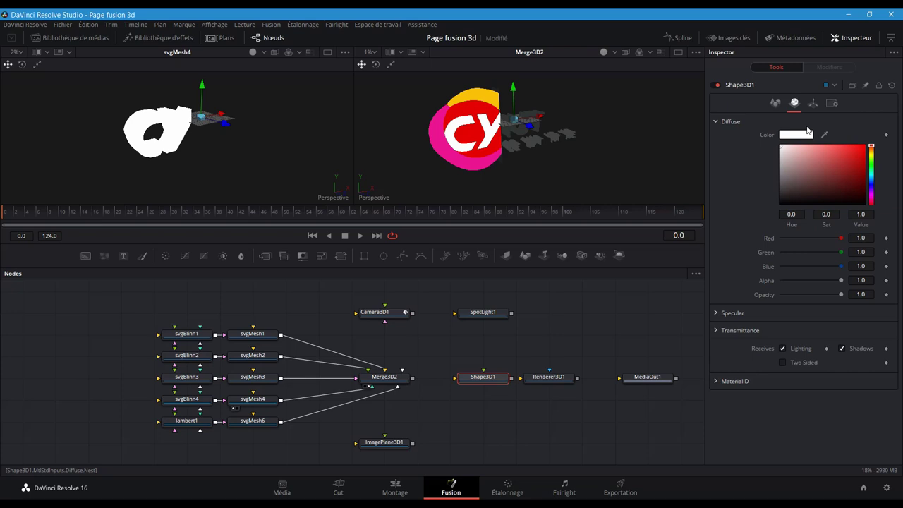
{"action": "key", "text": "Delete"}
Connect the output of ImagePlane3D1 to Merge3D2.
{"action": "left_click", "coordinate": [413, 442]}
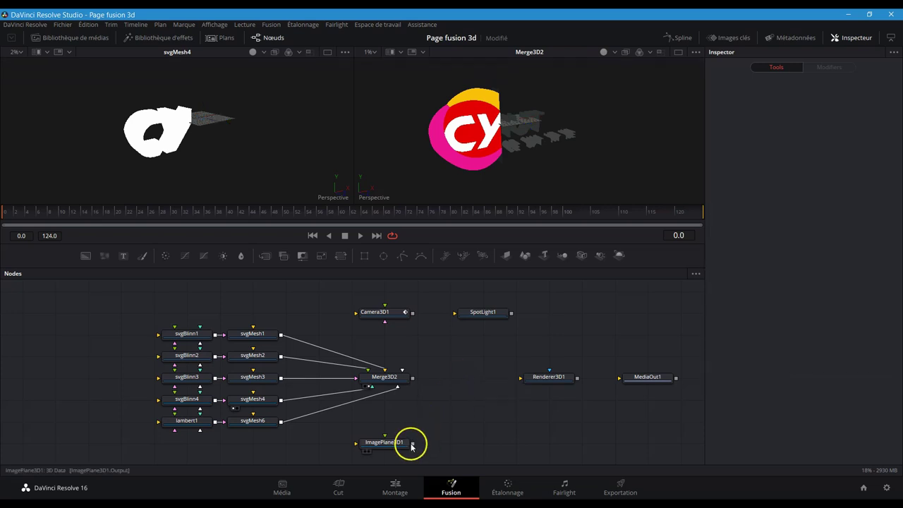
{"action": "left_click_drag", "start_coordinate": [412, 446], "coordinate": [400, 381]}
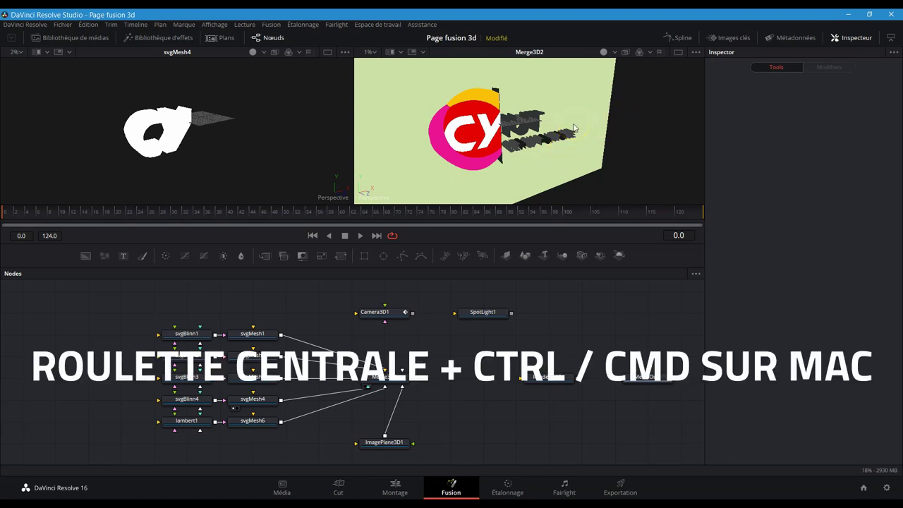
{"action": "scroll", "coordinate": [575, 129], "scroll_direction": "up", "scroll_amount": 3}
{"action": "scroll", "coordinate": [574, 129], "scroll_direction": "down", "scroll_amount": 6}
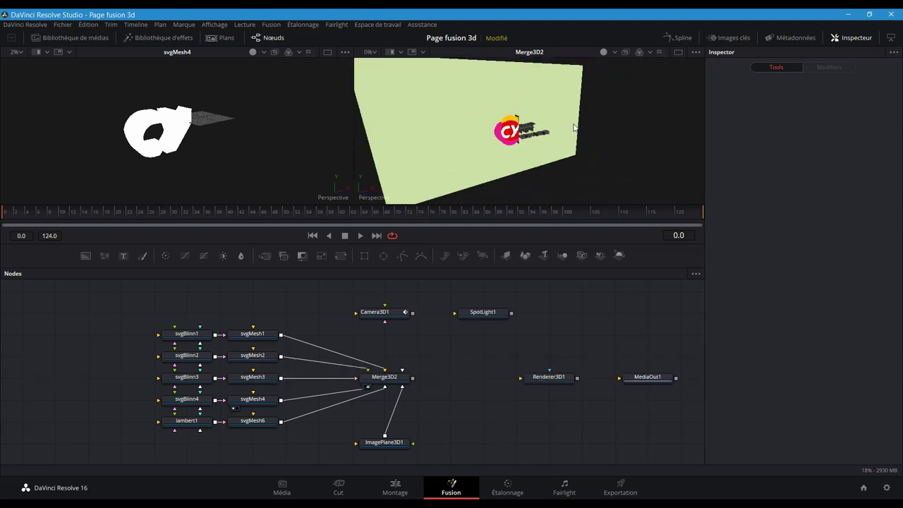
{"action": "scroll", "coordinate": [574, 129], "scroll_direction": "up", "scroll_amount": 1}
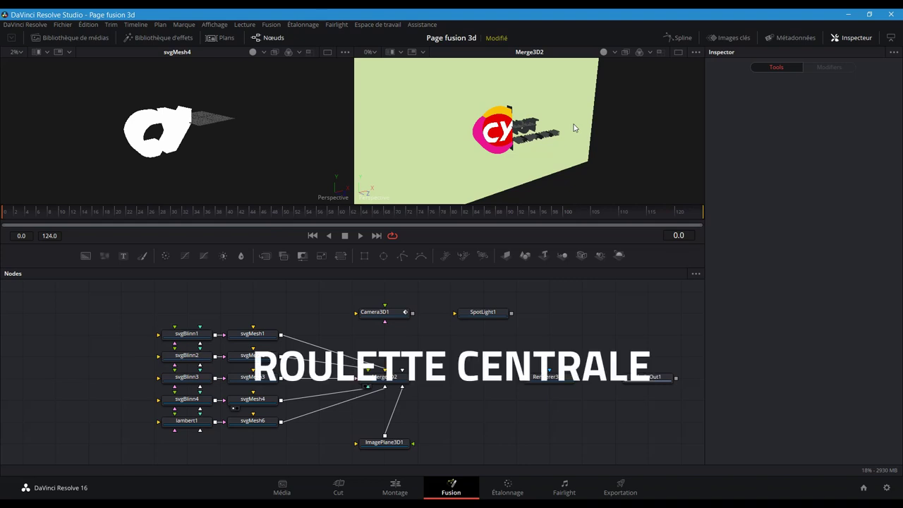
{"action": "mouse_move", "coordinate": [574, 127]}
{"action": "left_mouse_down"}
{"action": "mouse_move", "coordinate": [557, 115]}
{"action": "mouse_move", "coordinate": [585, 116]}
{"action": "mouse_move", "coordinate": [605, 194]}
{"action": "mouse_move", "coordinate": [616, 130]}
{"action": "mouse_move", "coordinate": [589, 121]}
{"action": "left_mouse_up"}
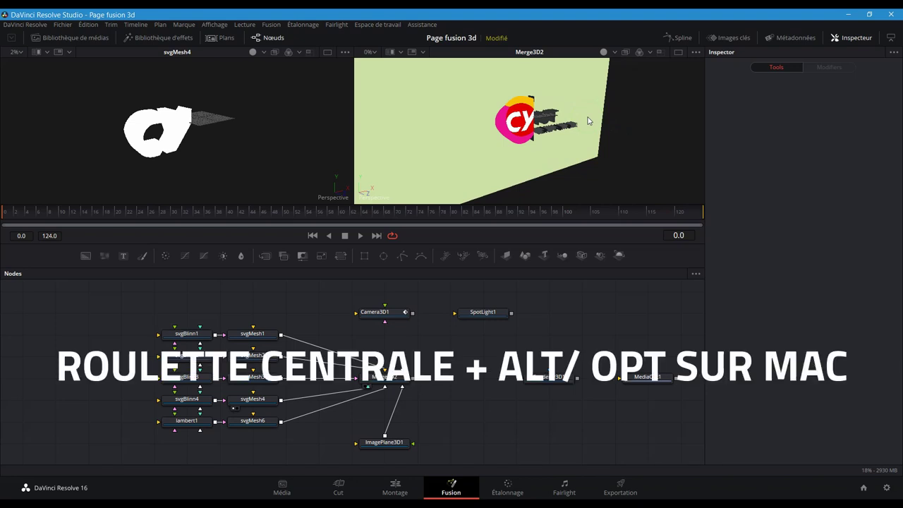
{"action": "left_click_drag", "start_coordinate": [588, 120], "coordinate": [549, 106]}
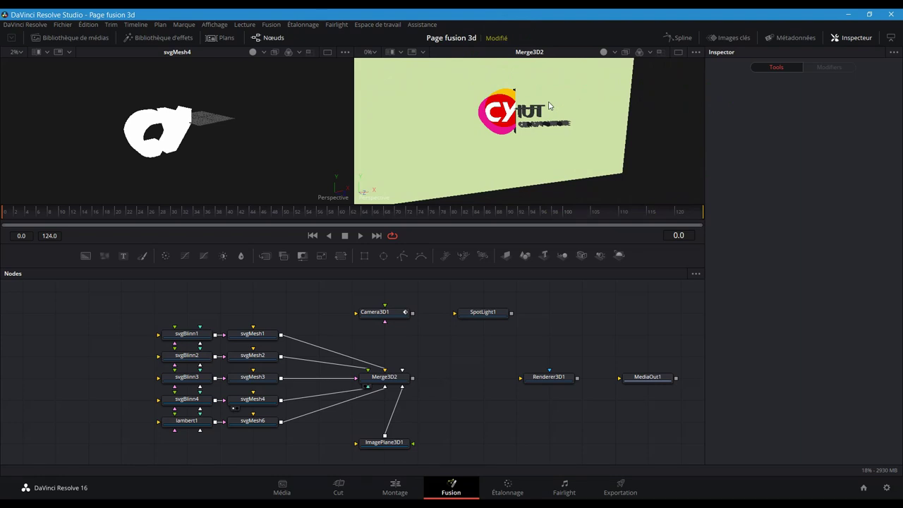
Add another Camera 3D node and set its translation to about Y 4.2, Z -13.33 and its Y rotation to 18.3.
{"action": "left_click", "coordinate": [381, 313]}
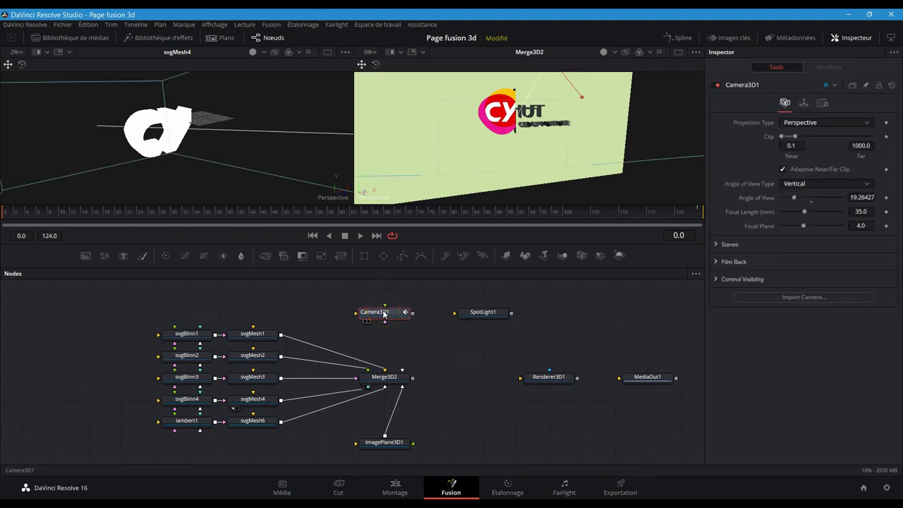
{"action": "left_click", "coordinate": [427, 337]}
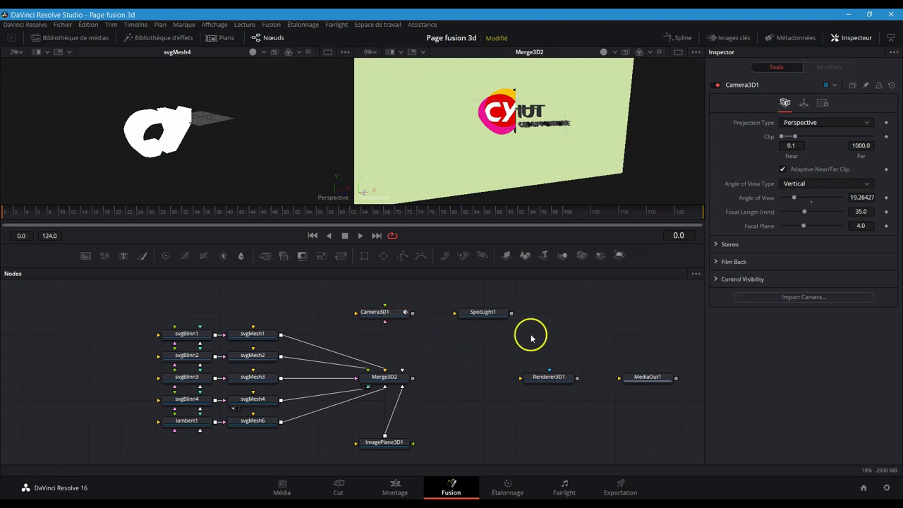
{"action": "left_click", "coordinate": [581, 256]}
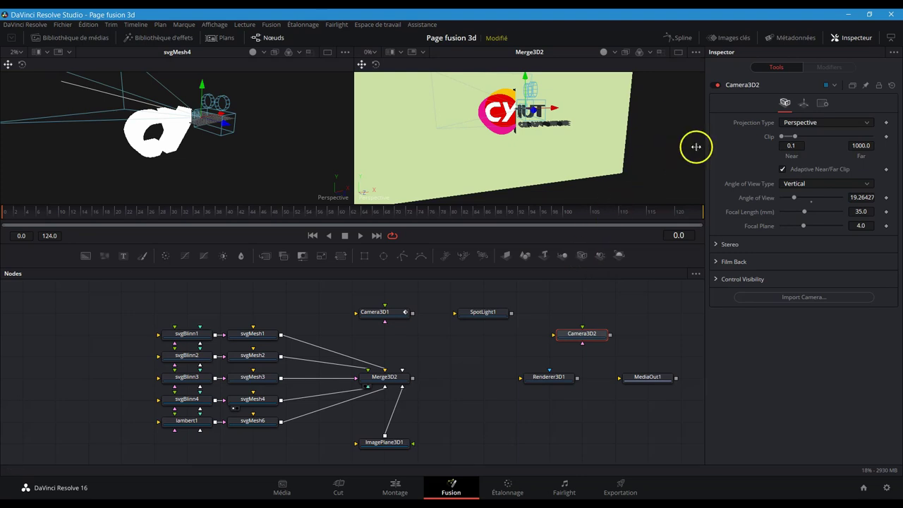
{"action": "left_click", "coordinate": [803, 103]}
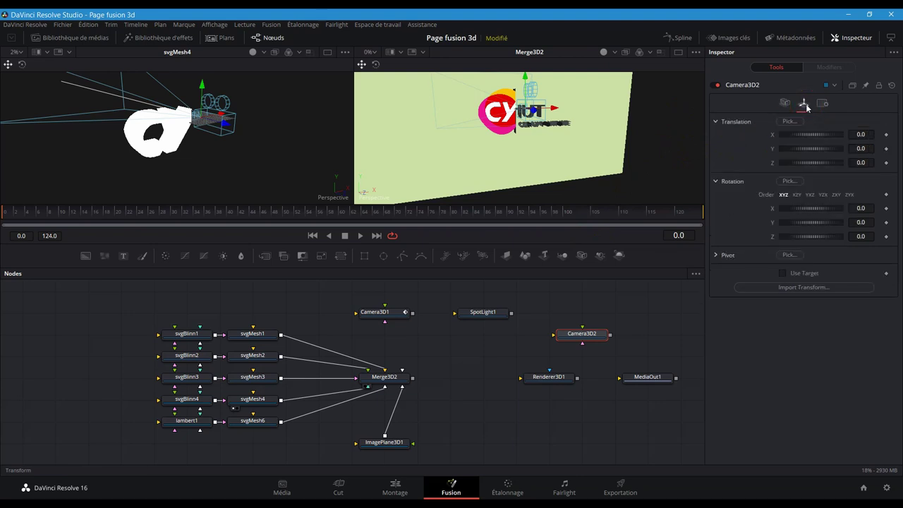
{"action": "left_click", "coordinate": [834, 151]}
{"action": "left_click_drag", "start_coordinate": [834, 154], "coordinate": [792, 165]}
{"action": "left_click_drag", "start_coordinate": [808, 207], "coordinate": [688, 197]}
{"action": "double_click", "coordinate": [816, 208]}
{"action": "left_click_drag", "start_coordinate": [818, 221], "coordinate": [827, 223]}
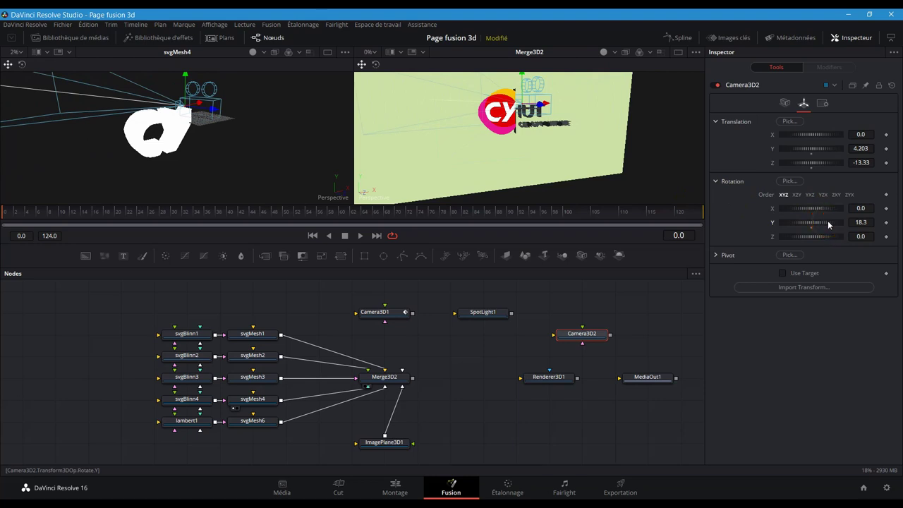
Move Camera3D2 within the scene view to about X 19.9, Y 21.1, Z 18.1 and rotate it to about X 4.8, Y 19.2, Z 11.9.
{"action": "left_click_drag", "start_coordinate": [580, 133], "coordinate": [526, 98]}
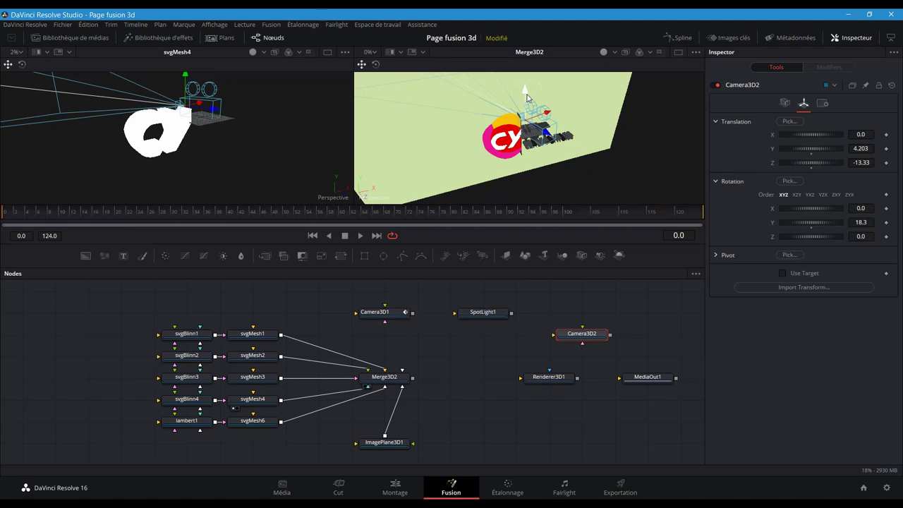
{"action": "left_click_drag", "start_coordinate": [541, 128], "coordinate": [581, 112]}
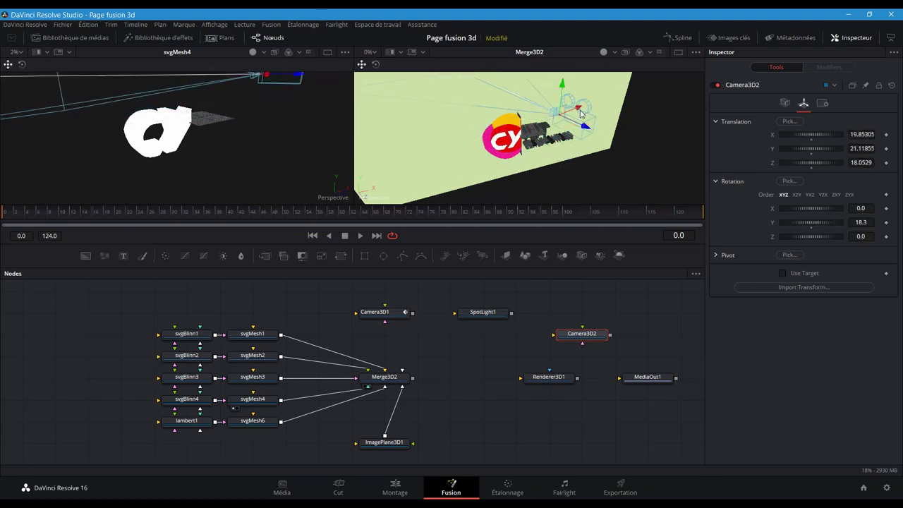
{"action": "left_click", "coordinate": [377, 64]}
{"action": "left_click", "coordinate": [377, 64]}
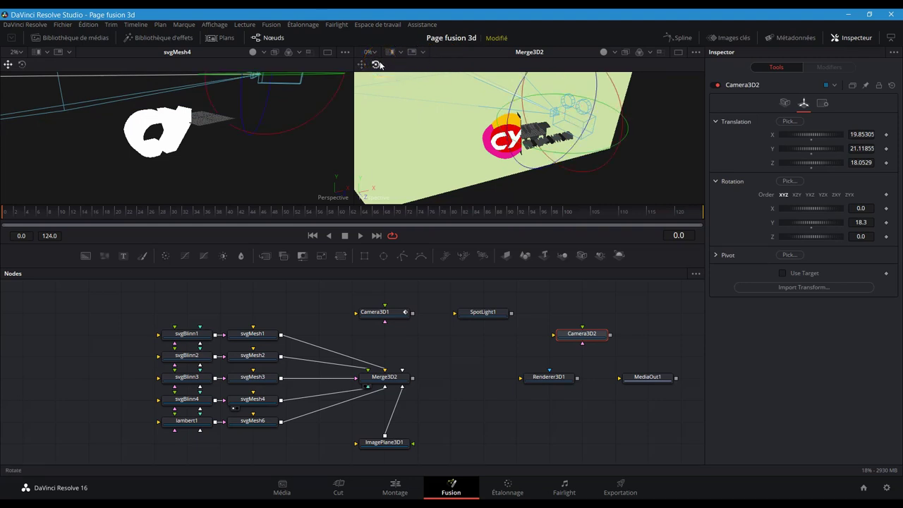
{"action": "left_click_drag", "start_coordinate": [591, 151], "coordinate": [511, 120]}
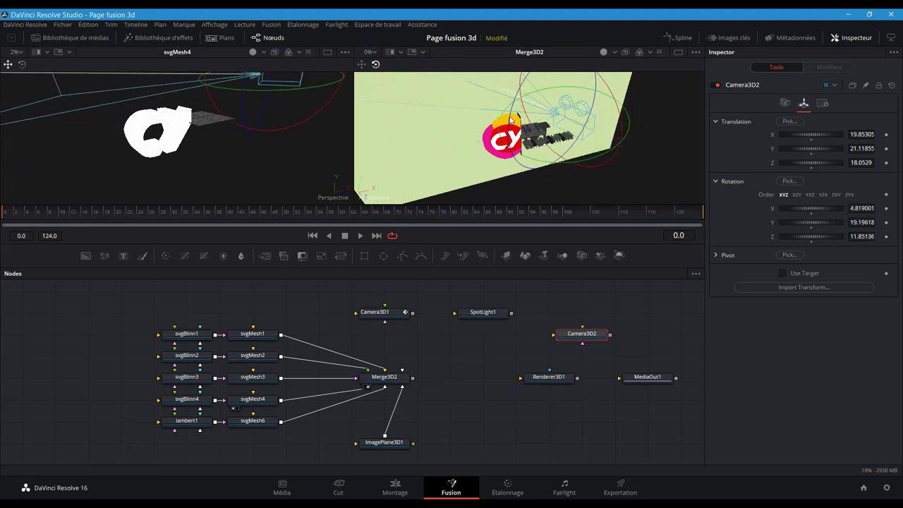
Try scaling svgMesh4 with the Scale manipulator in the Merge3D2 view.
{"action": "left_click", "coordinate": [250, 400]}
{"action": "left_click", "coordinate": [390, 64]}
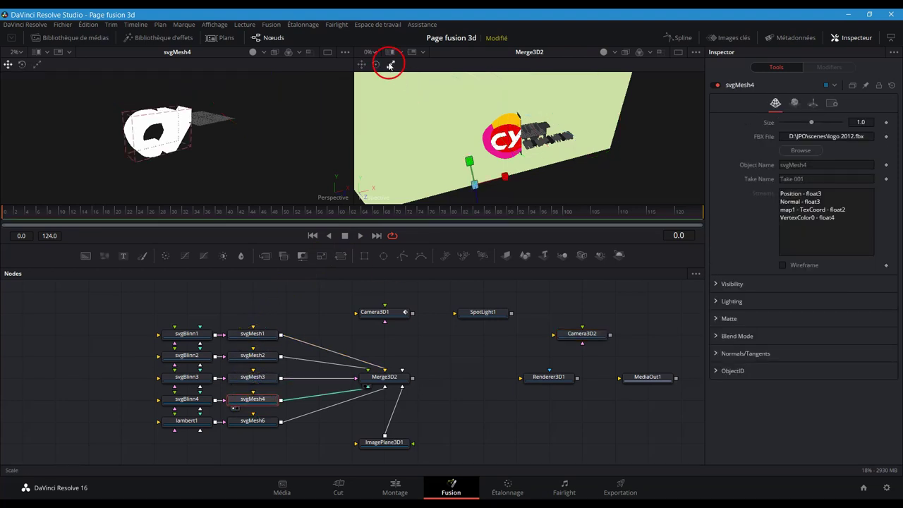
{"action": "left_click_drag", "start_coordinate": [475, 185], "coordinate": [485, 182]}
Delete the spare Camera3D2 node and connect Camera3D1 to Merge3D2.
{"action": "left_click", "coordinate": [582, 333]}
{"action": "left_click_drag", "start_coordinate": [416, 312], "coordinate": [392, 369]}
{"action": "key", "text": "Delete"}
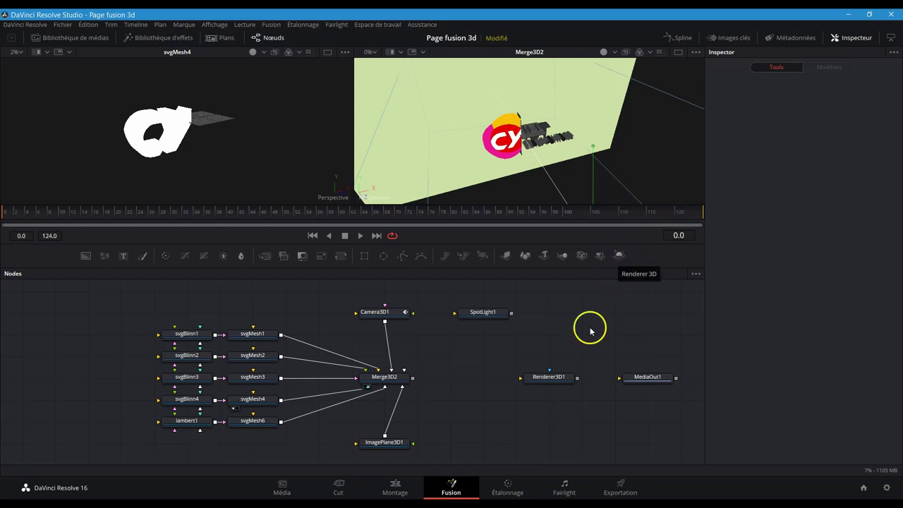
Connect Merge3D2 to Renderer3D1 and Renderer3D1 to MediaOut1, and display Renderer3D1 in the second viewer.
{"action": "left_click", "coordinate": [548, 376]}
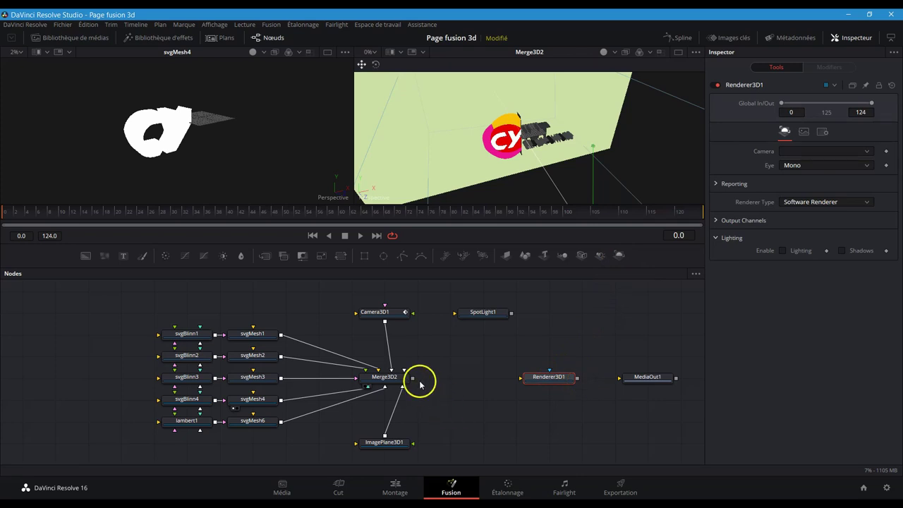
{"action": "left_click_drag", "start_coordinate": [413, 380], "coordinate": [533, 381]}
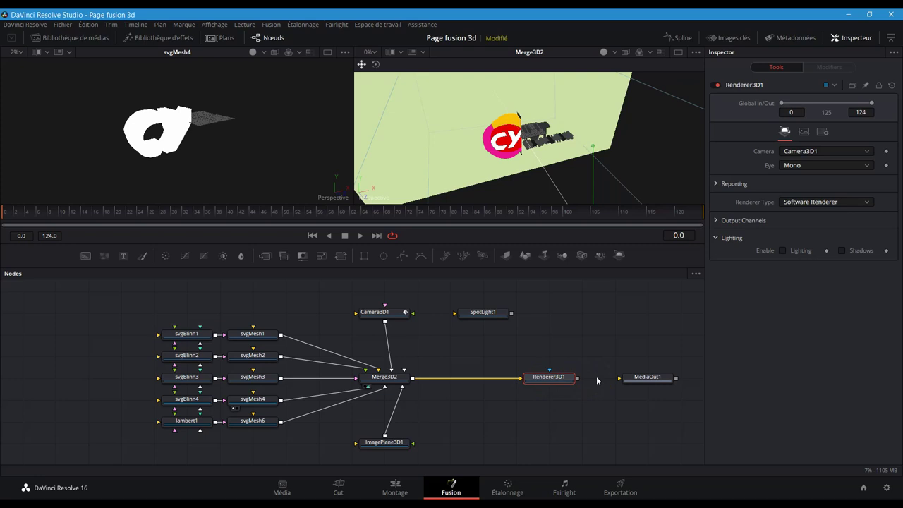
{"action": "left_click_drag", "start_coordinate": [578, 378], "coordinate": [630, 382]}
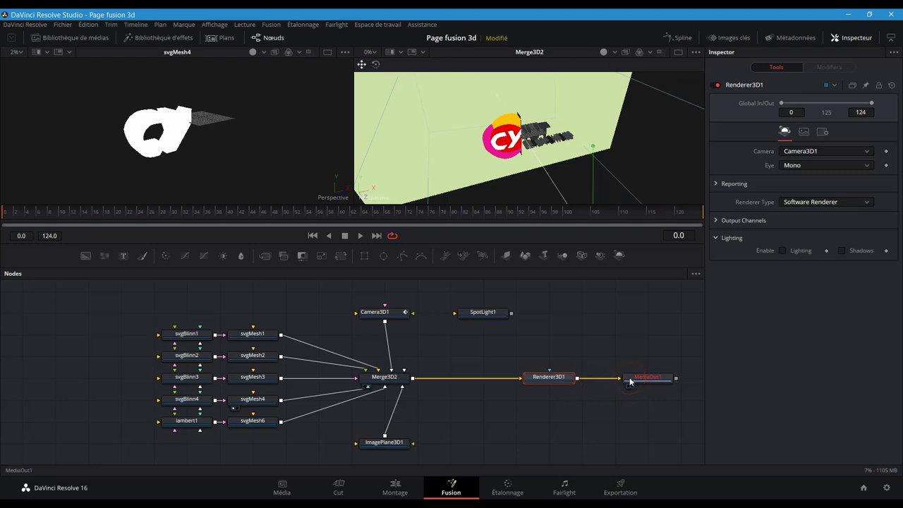
{"action": "left_click", "coordinate": [599, 431]}
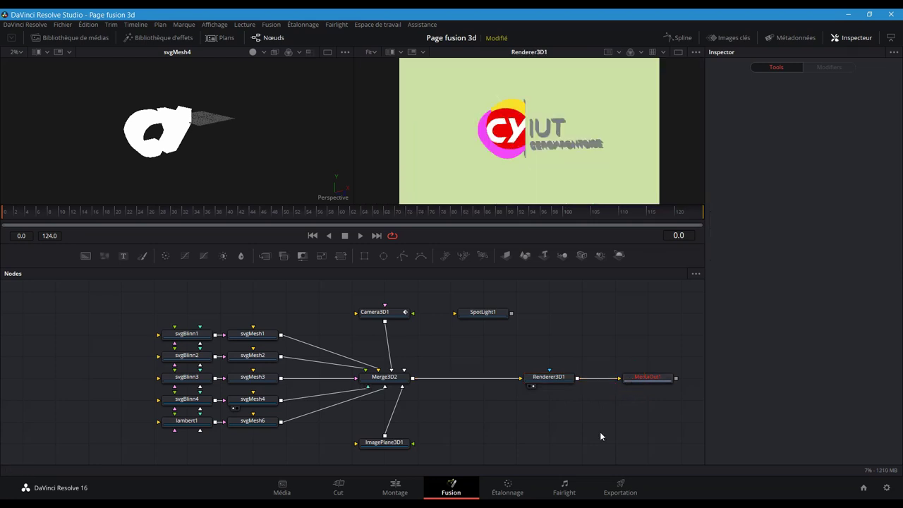
Connect SpotLight1 to Merge3D2 and enable Lighting and Shadows in Renderer3D1.
{"action": "left_click", "coordinate": [492, 317]}
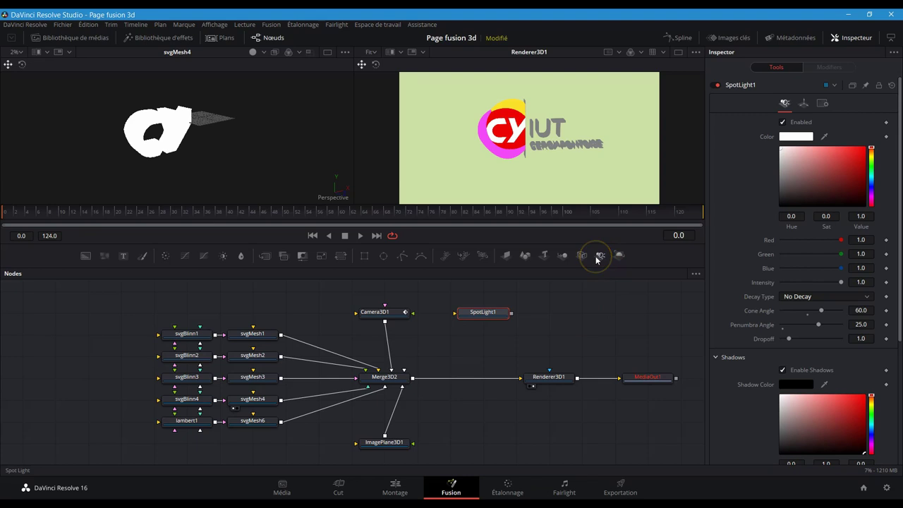
{"action": "left_click_drag", "start_coordinate": [511, 313], "coordinate": [389, 383]}
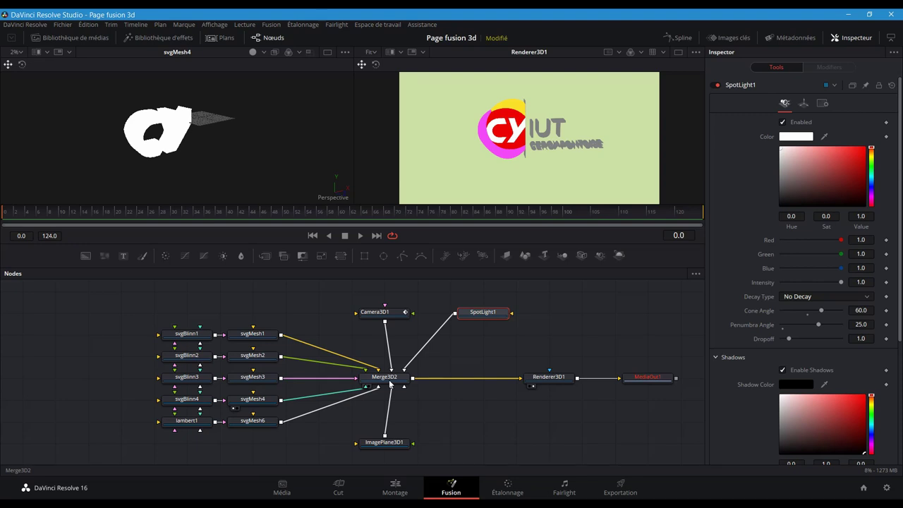
{"action": "left_click", "coordinate": [555, 384]}
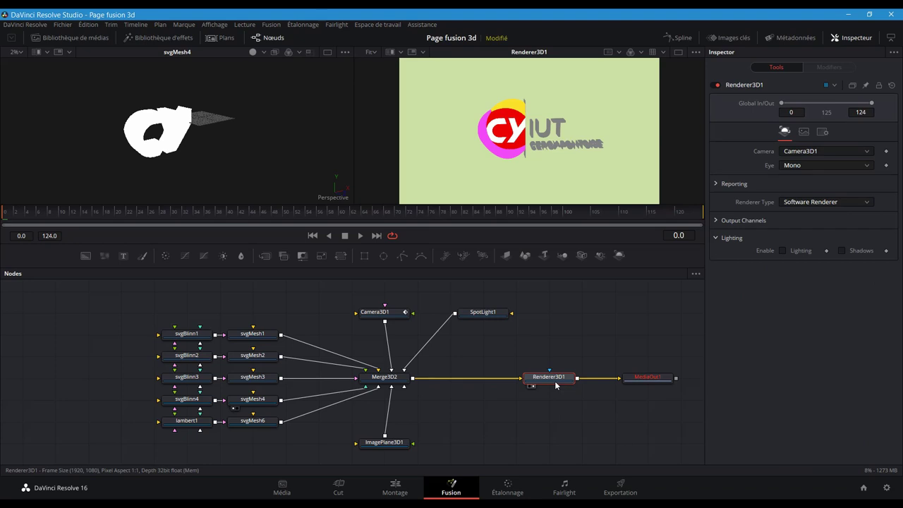
{"action": "left_click", "coordinate": [783, 251]}
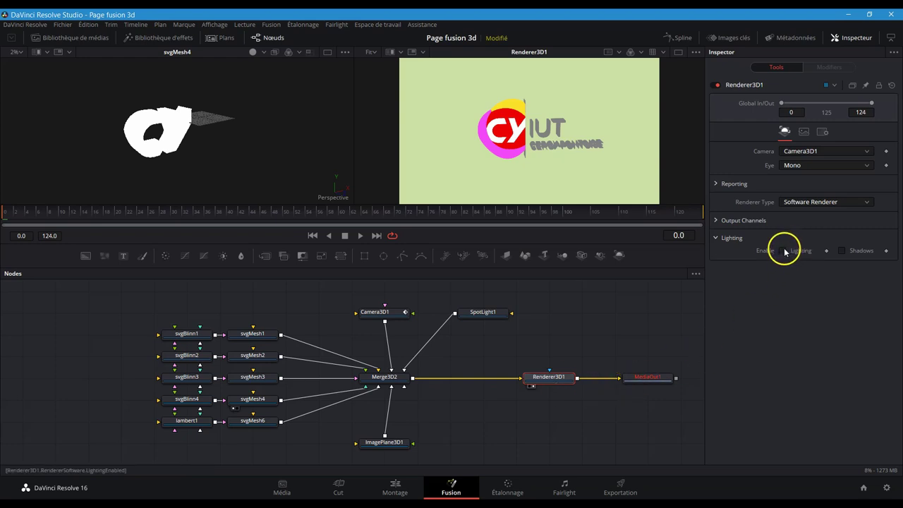
{"action": "left_click", "coordinate": [841, 251]}
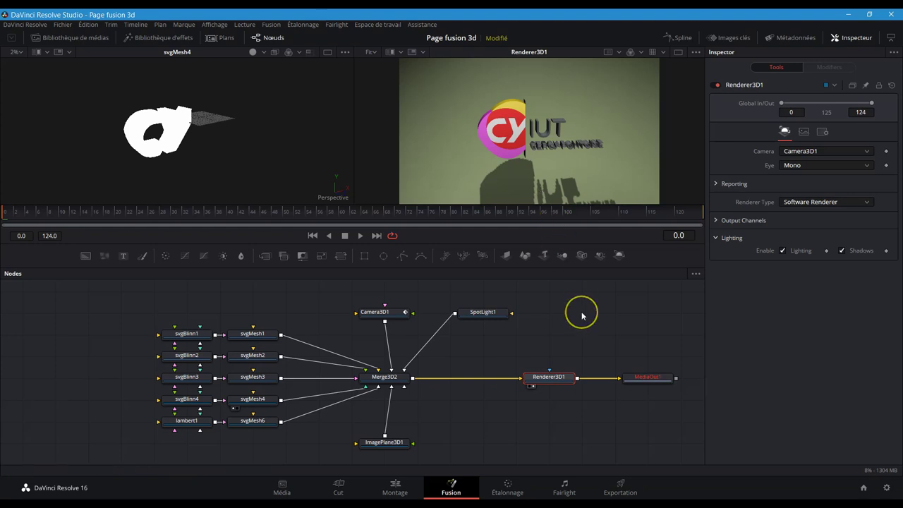
Review SpotLight1's transform values, light controls and available decay types, leaving the type at No Decay.
{"action": "left_click", "coordinate": [481, 316]}
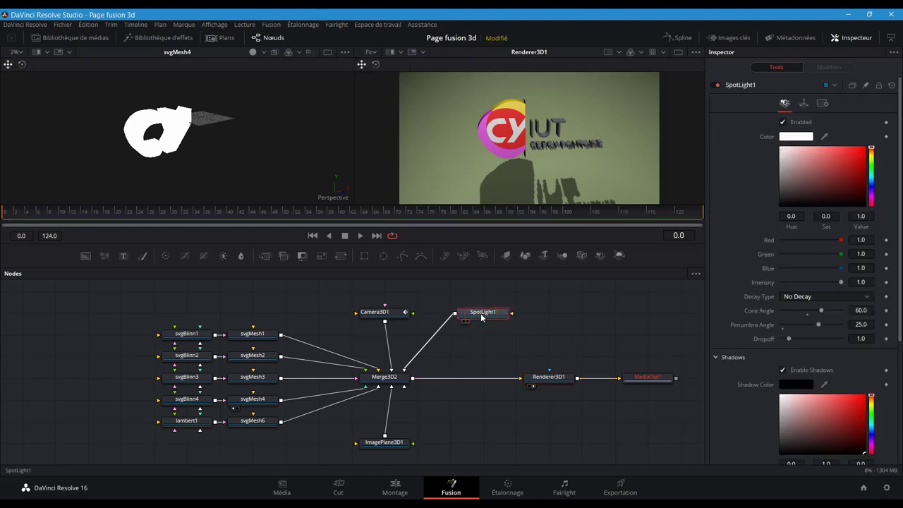
{"action": "left_click", "coordinate": [805, 103]}
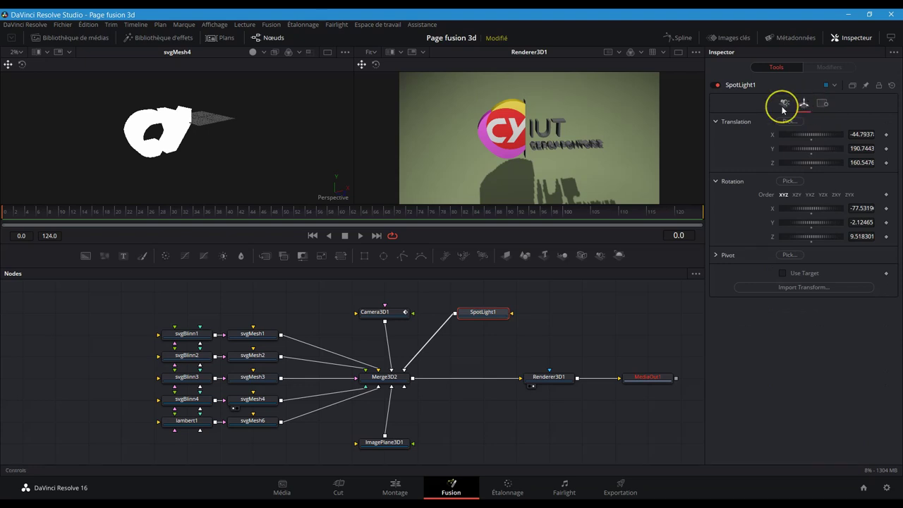
{"action": "left_click", "coordinate": [784, 103]}
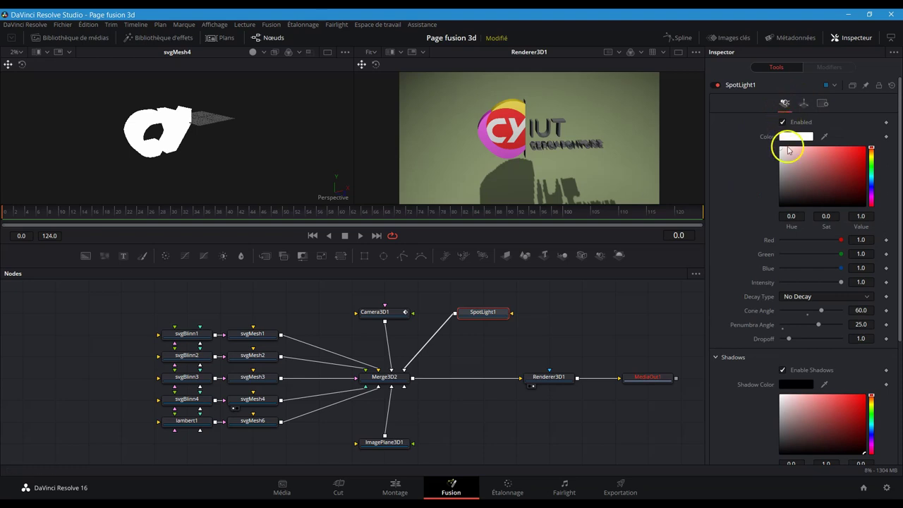
{"action": "left_click", "coordinate": [805, 297]}
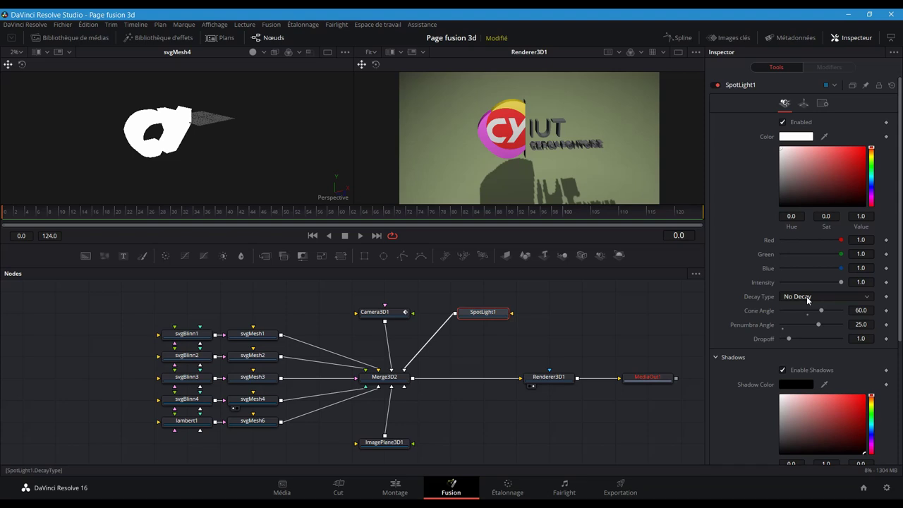
{"action": "left_click", "coordinate": [806, 296]}
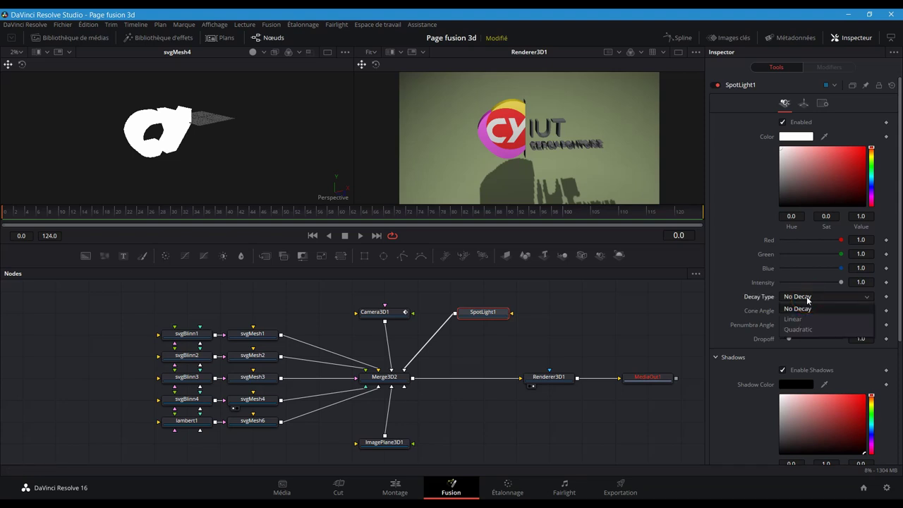
{"action": "left_click", "coordinate": [806, 317]}
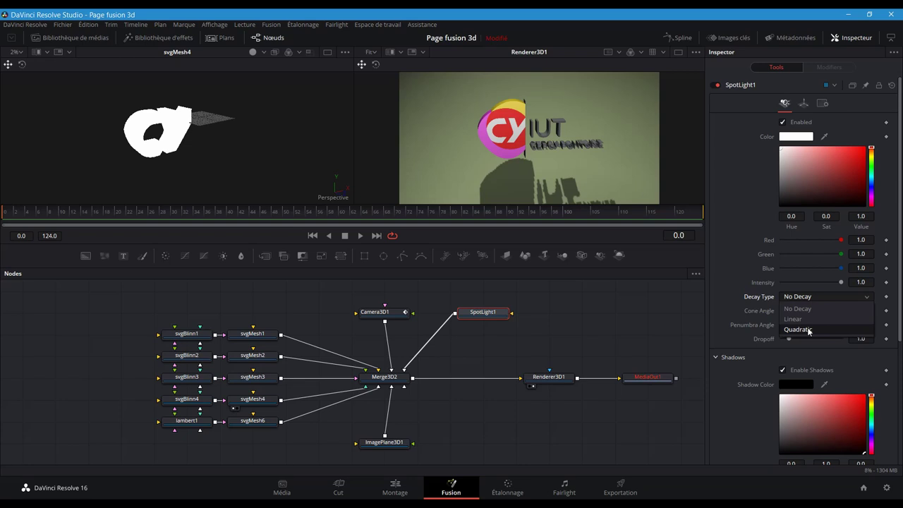
{"action": "left_click", "coordinate": [804, 297]}
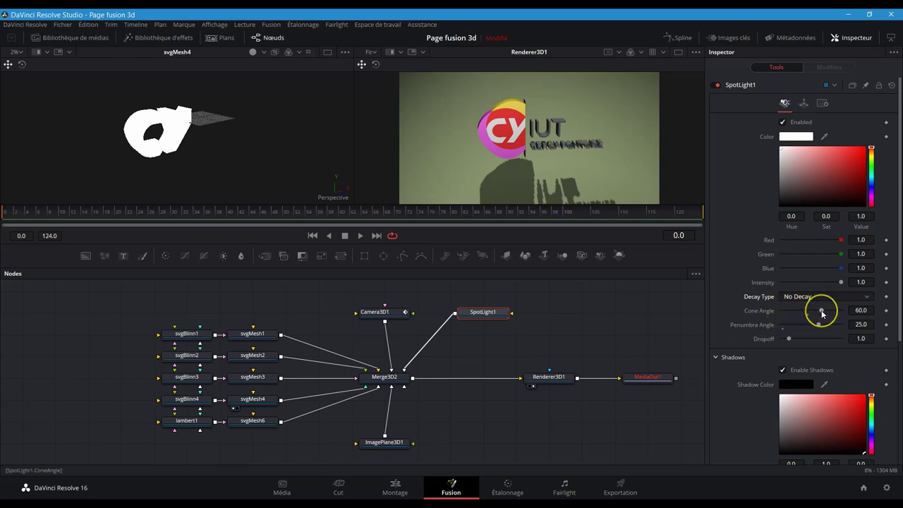
Try a different cone angle on SpotLight1 and set its dropoff to 1.72.
{"action": "mouse_move", "coordinate": [822, 314]}
{"action": "left_mouse_down"}
{"action": "mouse_move", "coordinate": [796, 316]}
{"action": "mouse_move", "coordinate": [816, 318]}
{"action": "left_mouse_up"}
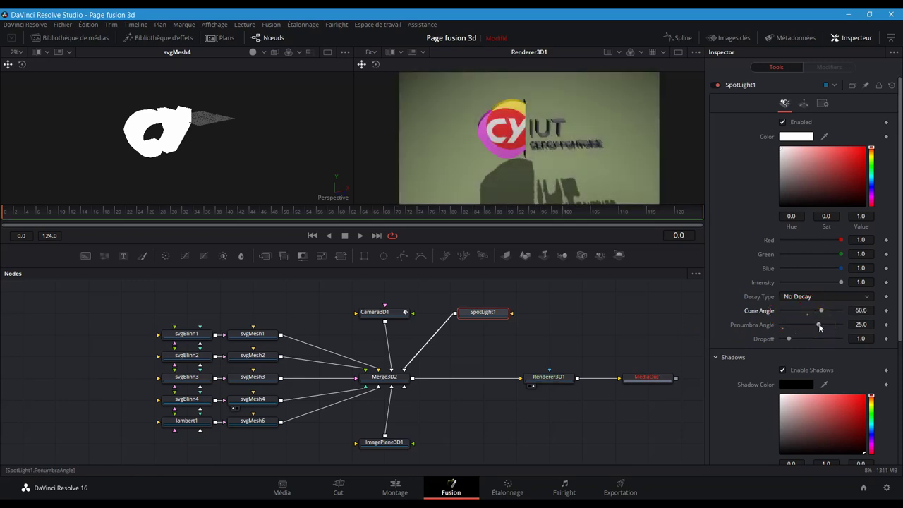
{"action": "left_click", "coordinate": [816, 337]}
{"action": "left_click", "coordinate": [805, 338]}
{"action": "left_click", "coordinate": [800, 338]}
{"action": "left_click_drag", "start_coordinate": [791, 339], "coordinate": [772, 341]}
{"action": "left_click", "coordinate": [859, 338]}
{"action": "type", "text": "0.14"}
{"action": "key", "text": "Return"}
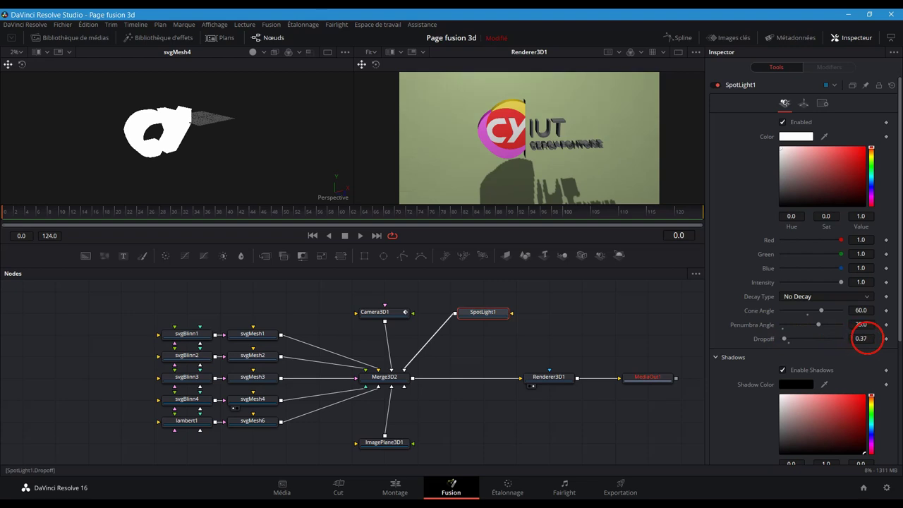
{"action": "type", "text": "1.72"}
{"action": "key", "text": "Return"}
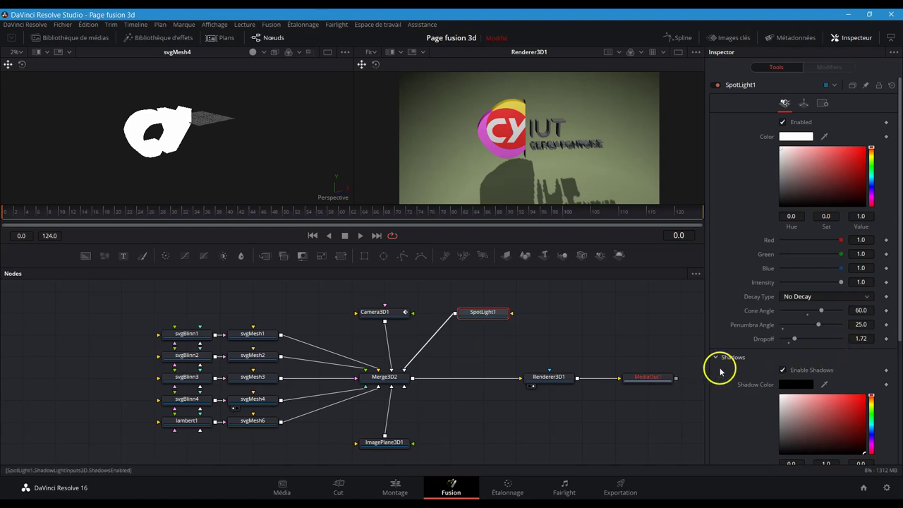
Try a larger shadow map size on SpotLight1 and return it to 1024.
{"action": "scroll", "coordinate": [719, 360], "scroll_direction": "down", "scroll_amount": 2}
{"action": "scroll", "coordinate": [719, 361], "scroll_direction": "down", "scroll_amount": 1}
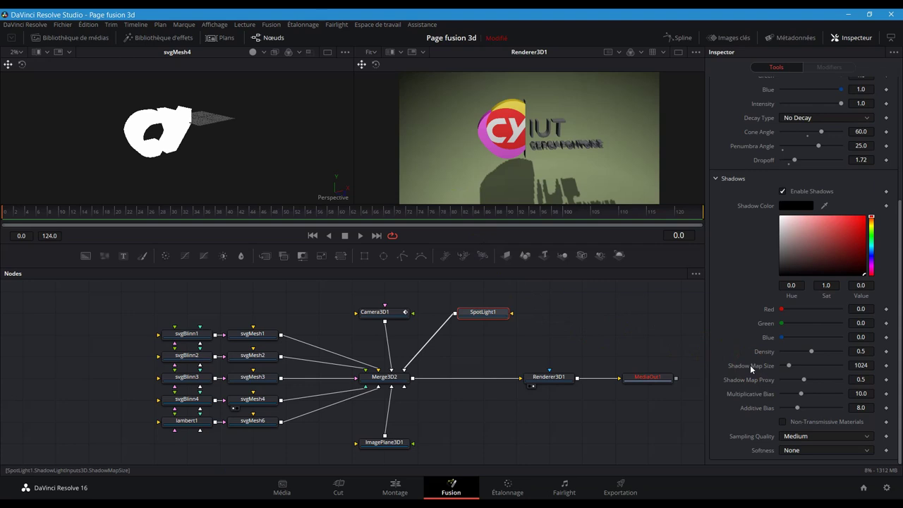
{"action": "left_click", "coordinate": [795, 367]}
{"action": "left_click_drag", "start_coordinate": [788, 364], "coordinate": [858, 361]}
{"action": "left_click", "coordinate": [856, 362]}
{"action": "left_click_drag", "start_coordinate": [841, 366], "coordinate": [788, 366]}
Set SpotLight1's shadow softness to Constant with a constant softness of 0.009.
{"action": "left_click", "coordinate": [792, 452]}
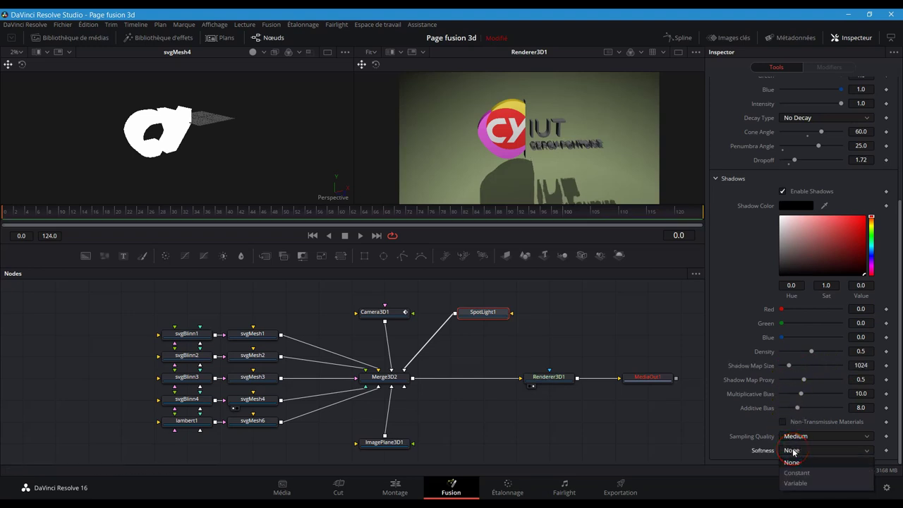
{"action": "left_click", "coordinate": [794, 472]}
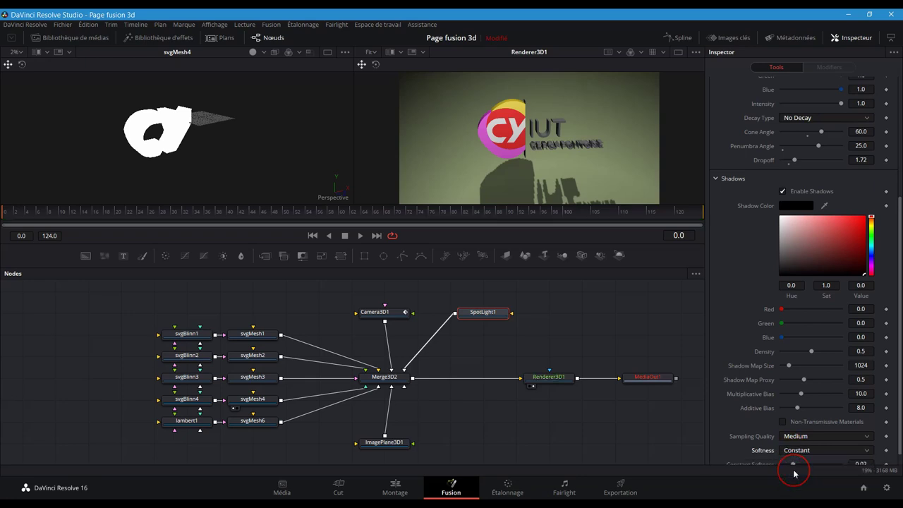
{"action": "scroll", "coordinate": [748, 426], "scroll_direction": "down", "scroll_amount": 1}
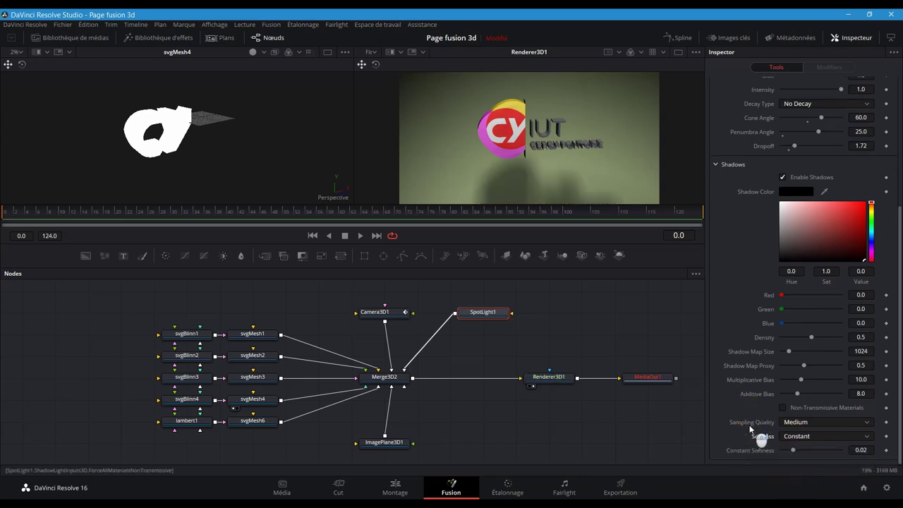
{"action": "left_click", "coordinate": [798, 452]}
{"action": "left_click", "coordinate": [860, 450]}
{"action": "left_click", "coordinate": [783, 450]}
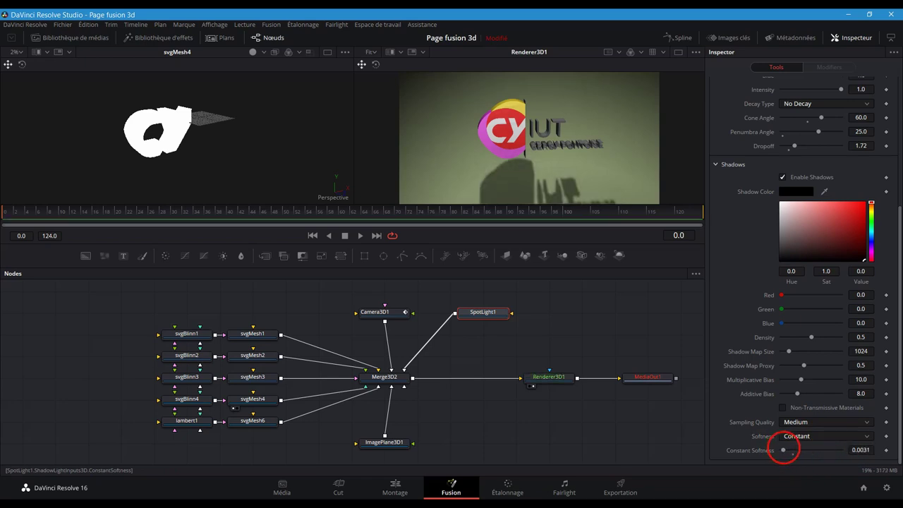
{"action": "left_click_drag", "start_coordinate": [791, 451], "coordinate": [844, 434]}
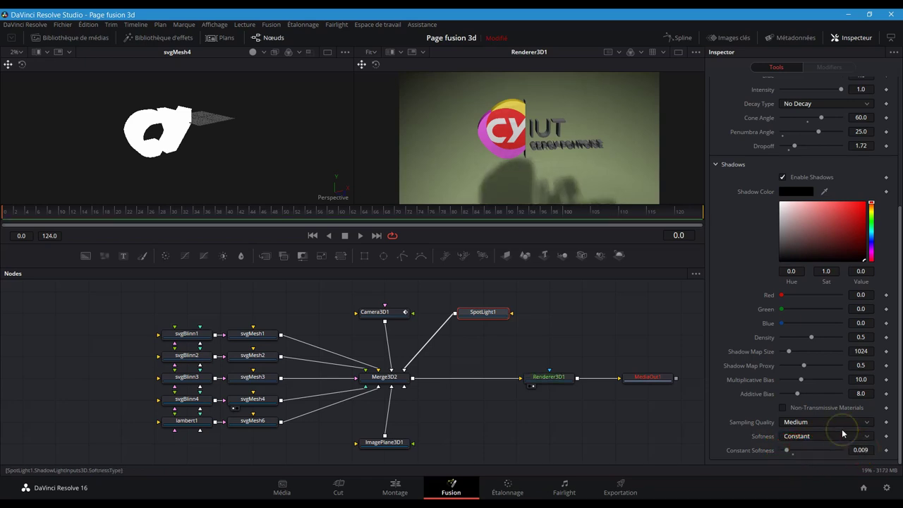
Examine Camera3D1's keyframed transform settings and play back the rendered camera animation.
{"action": "left_click", "coordinate": [383, 311]}
{"action": "left_click", "coordinate": [803, 103]}
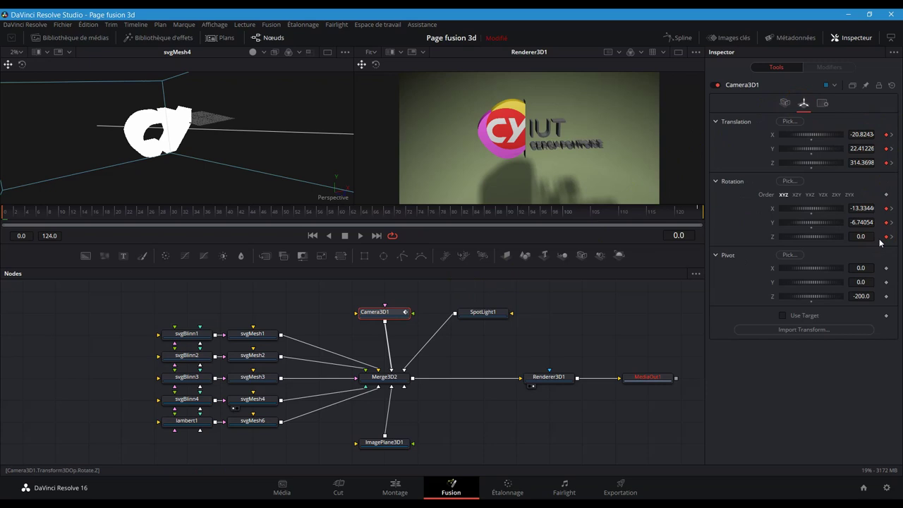
{"action": "left_click", "coordinate": [361, 235]}
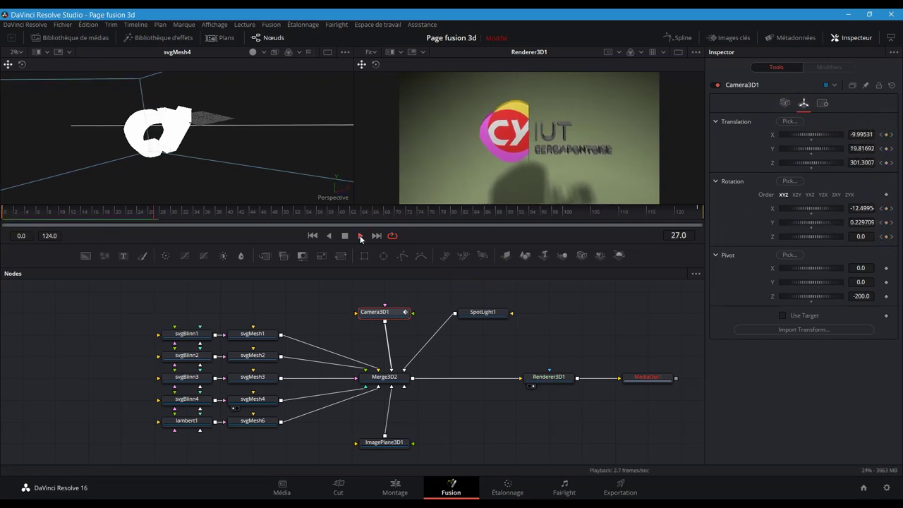